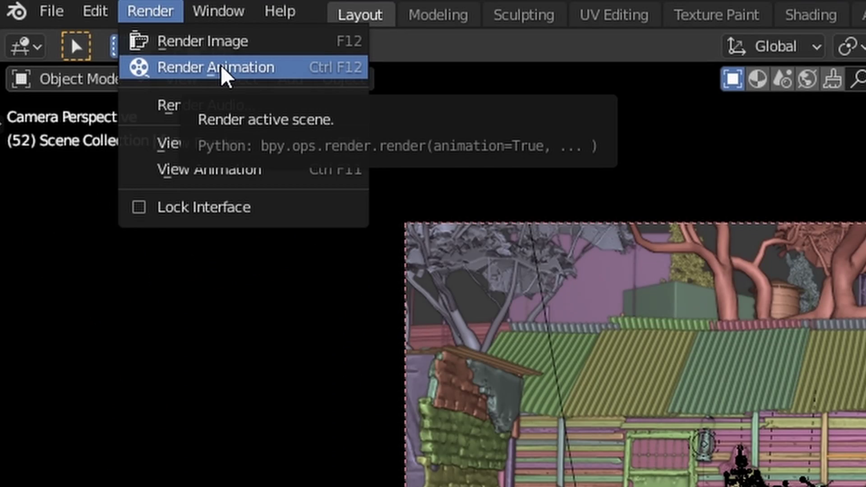
Start rendering the full animation with Render > Render Animation.
left_click(220, 66)
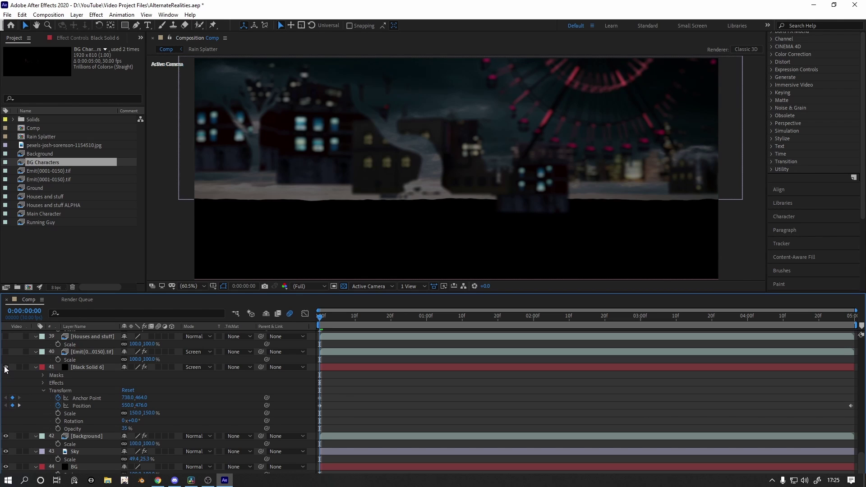
Toggle the Black Solid 6 fog layer on and off, then show the Emit and Houses and stuff layers.
left_click(6, 367)
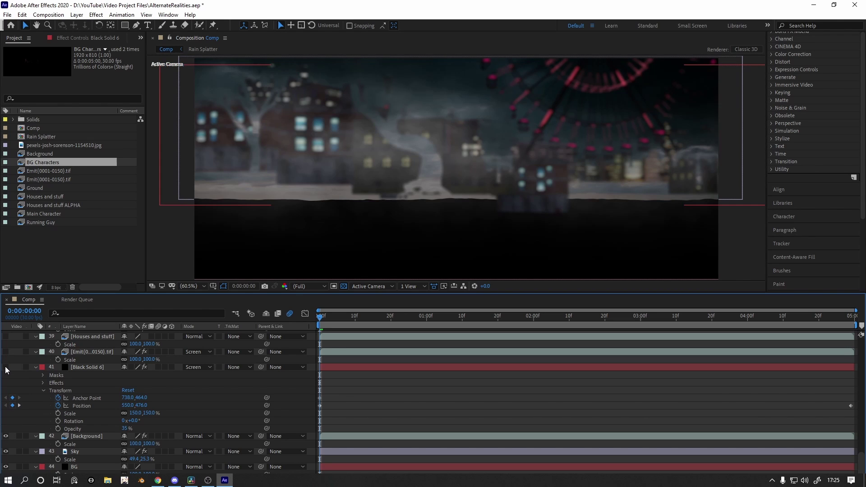
left_click(6, 368)
scroll(8, 377, "up", 2)
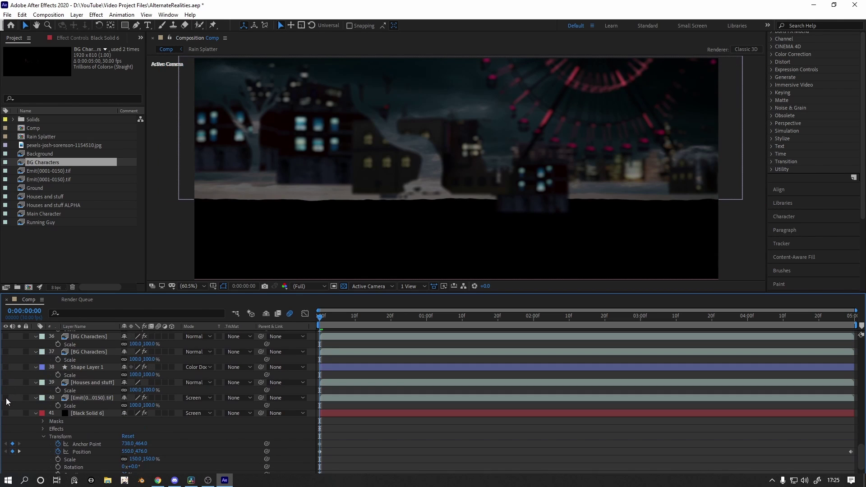
left_click(6, 399)
left_click(6, 382)
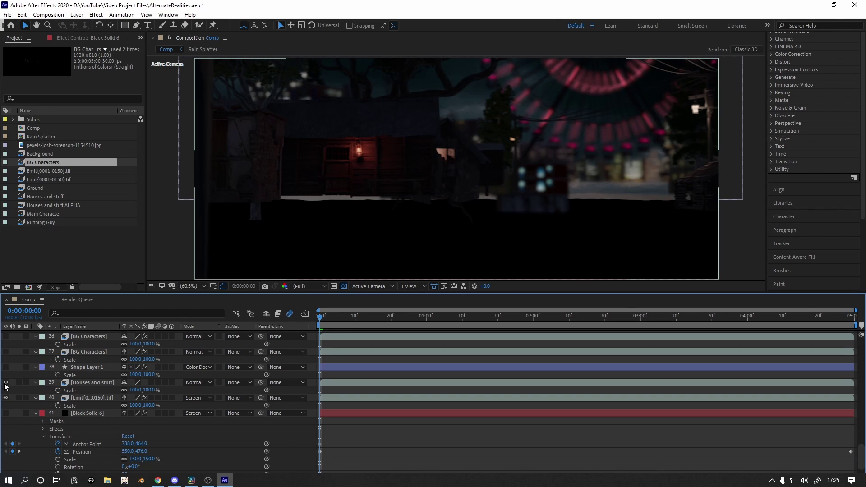
scroll(6, 386, "up", 2)
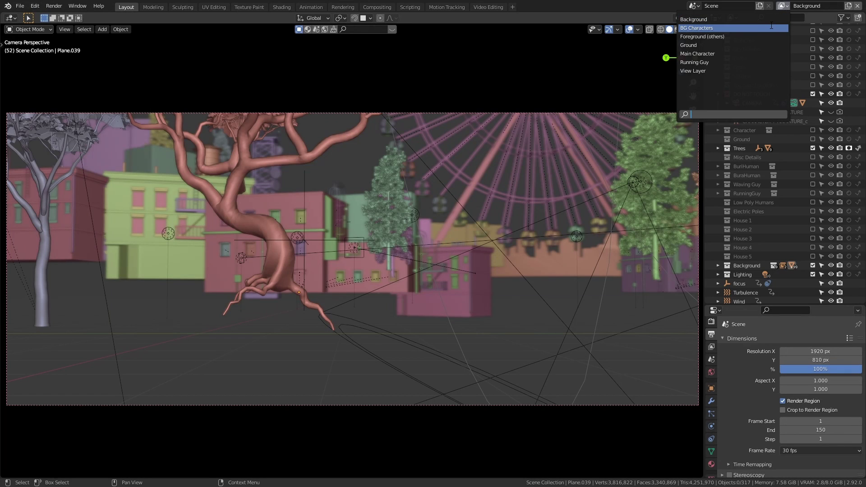
Switch Blender's view layer to BG Characters, then to Ground.
left_click(772, 27)
left_click(783, 5)
left_click(767, 45)
left_click(785, 6)
Switch through Running Guy back to the full-scene View Layer and render the animation.
left_click(776, 62)
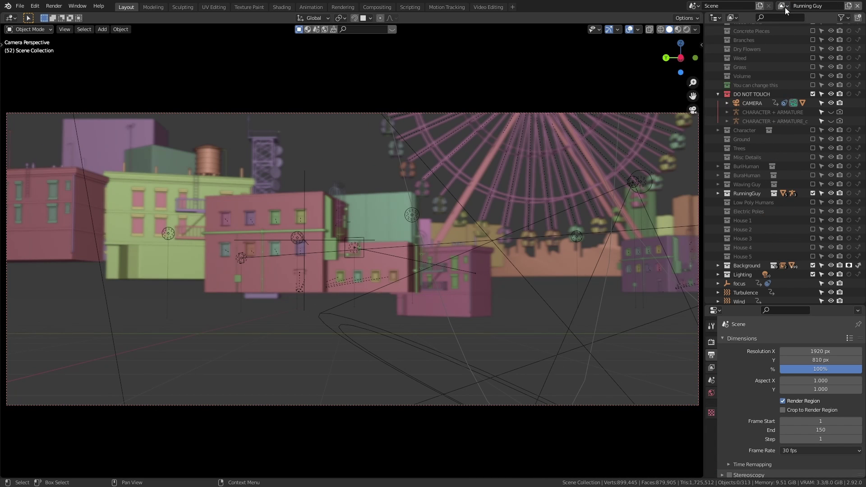
left_click(786, 7)
left_click(774, 71)
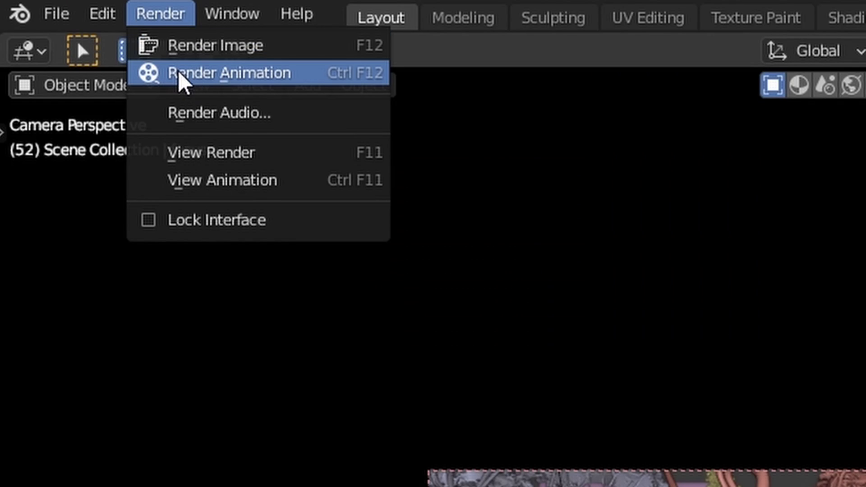
left_click(55, 24)
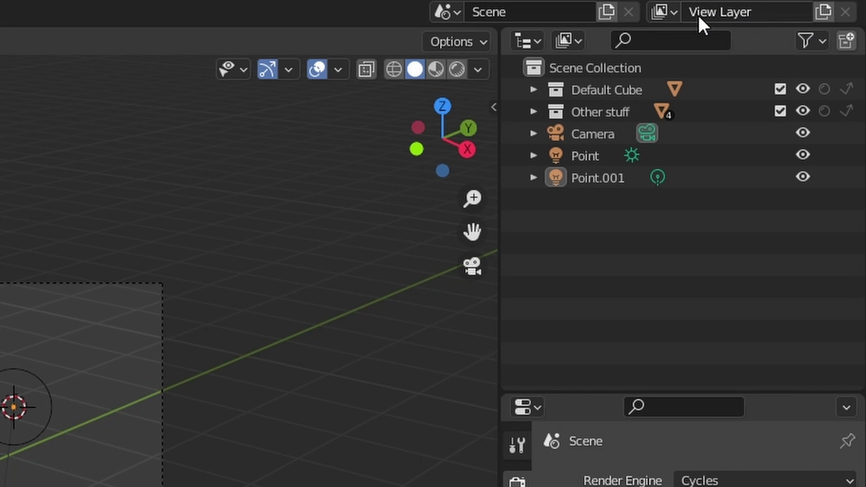
Create View Layer.001, toggling Other stuff and Default Cube off and back on.
left_click(786, 6)
left_click(824, 11)
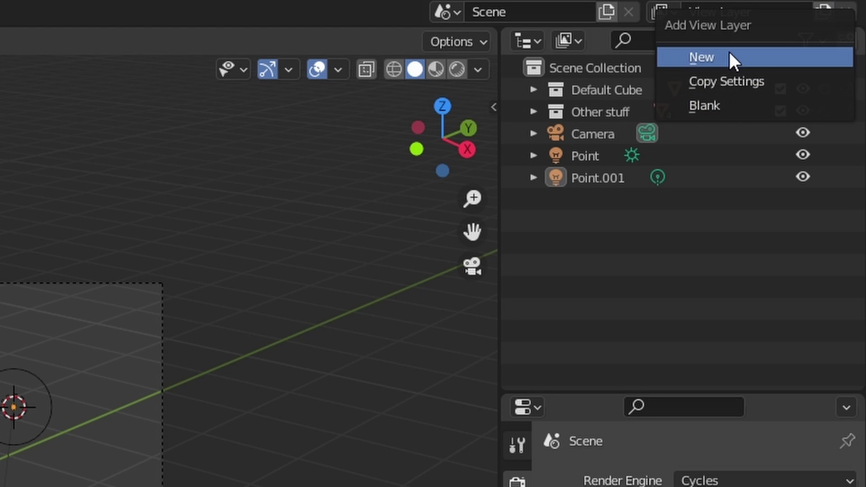
left_click(719, 57)
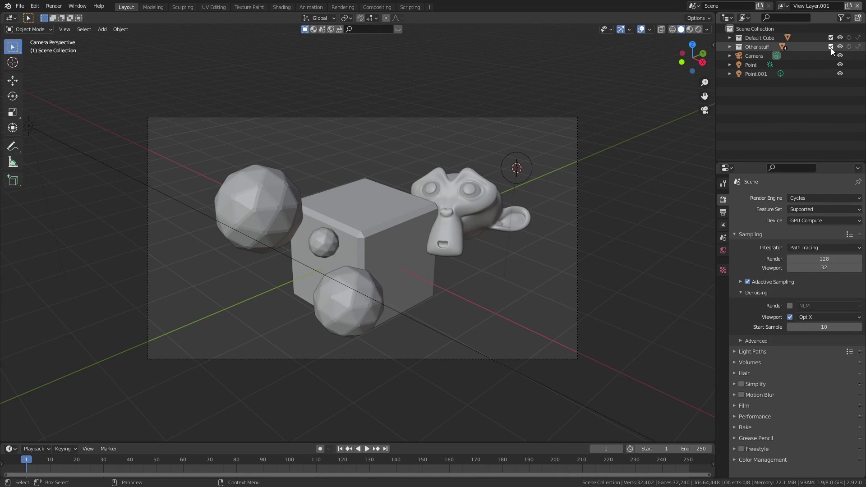
left_click(780, 112)
left_click(780, 111)
left_click(832, 37)
left_click(832, 37)
Preview the scene in Rendered shading, annotating the monkey head and spheres.
left_click(699, 29)
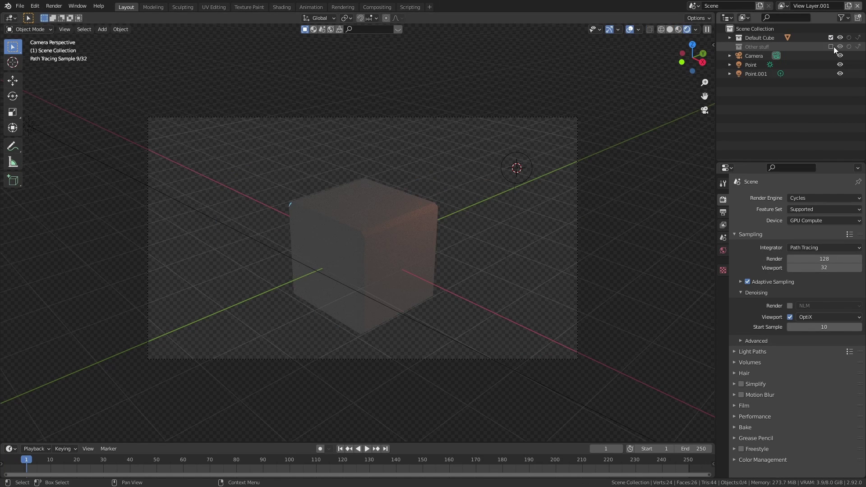
left_click_drag(503, 188, 405, 230)
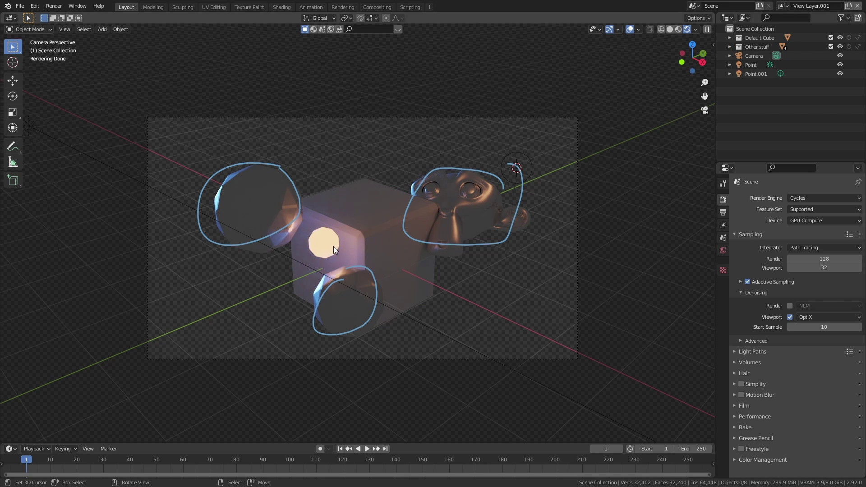
left_click_drag(437, 190, 472, 193, "ctrl")
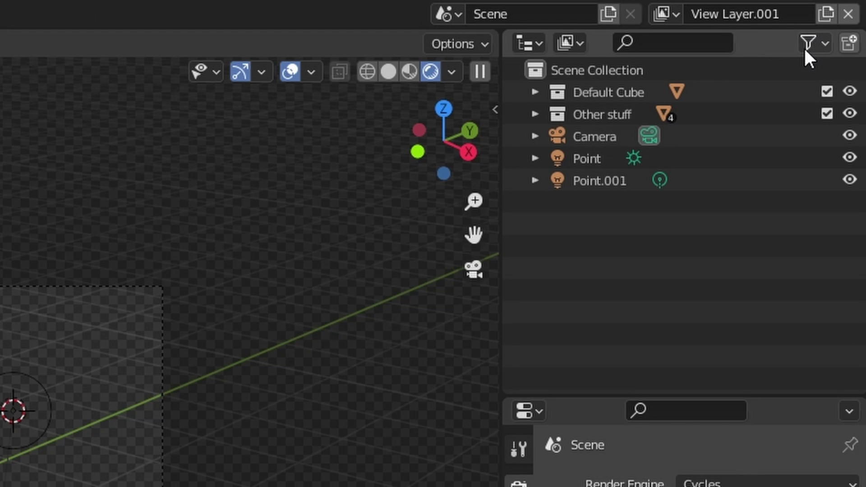
Enable the Holdout and Indirect Only toggles in the Outliner filter options.
left_click(812, 45)
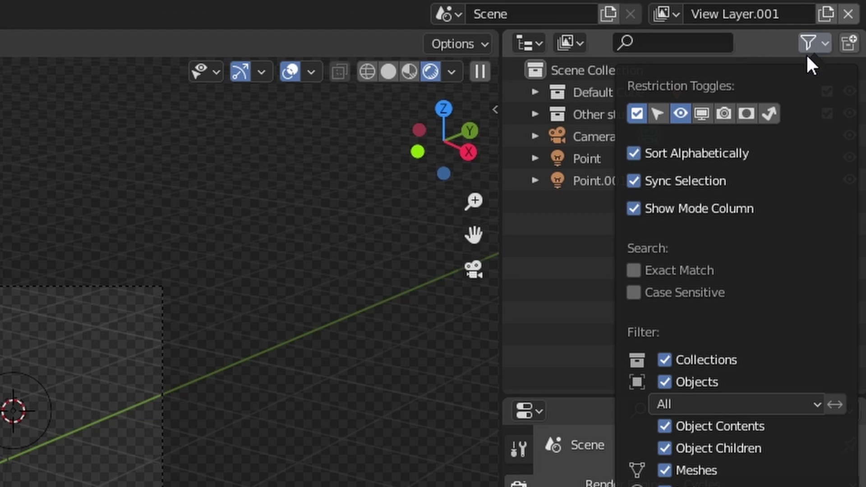
left_click(751, 115)
left_click(767, 115)
left_click(816, 45)
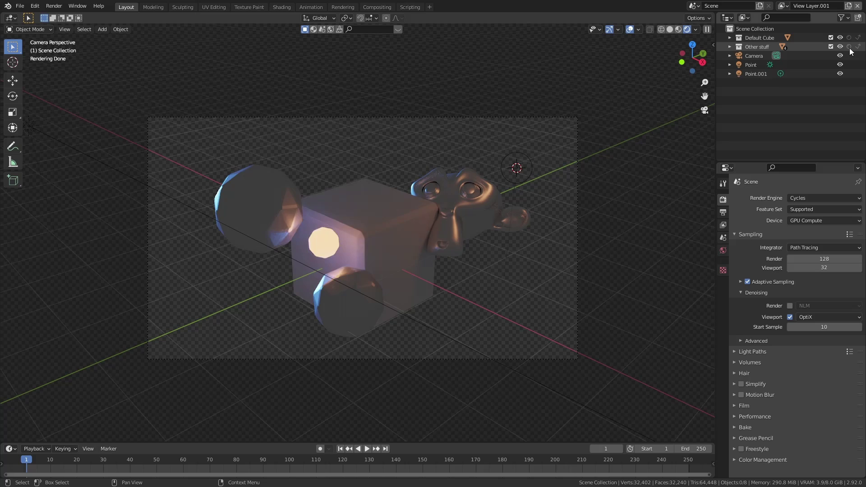
Try Holdout on Other stuff, undo it, then set Other stuff to Indirect Only.
left_click(827, 114)
scroll(427, 228, "up", 2)
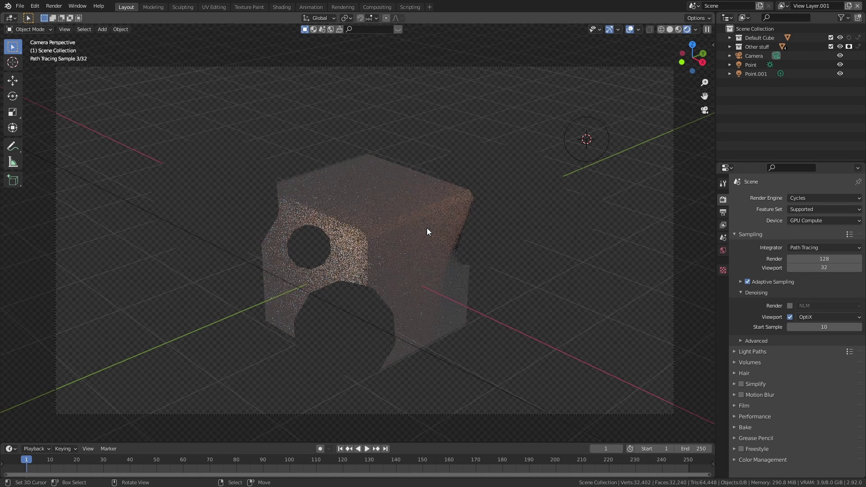
mouse_move(273, 177)
left_mouse_down()
mouse_move(246, 231)
mouse_move(261, 150)
left_mouse_up()
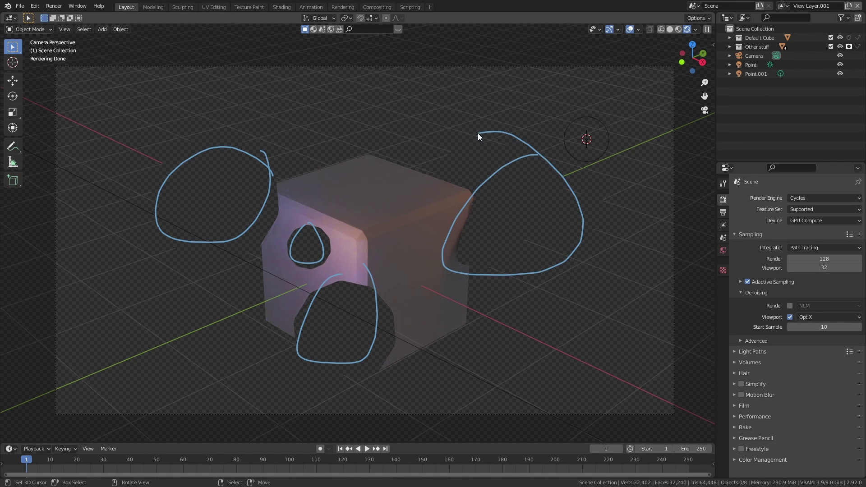
key("ctrl+z")
key("ctrl+z")
key("ctrl+z")
key("ctrl+z")
key("ctrl+z")
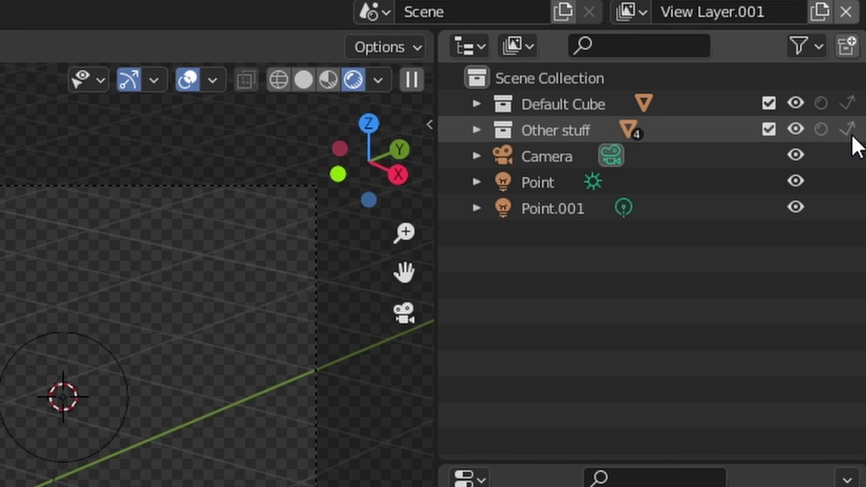
left_click(847, 128)
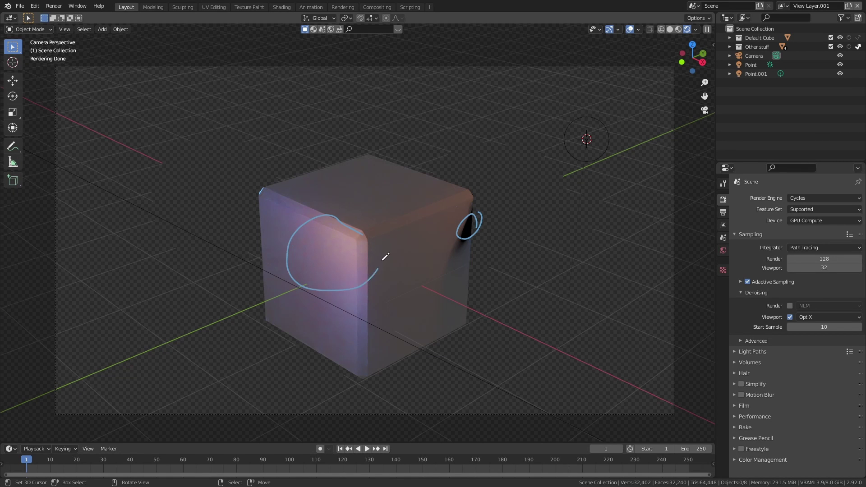
Exclude Other stuff, then include Character in the Ground layer as Indirect Only.
left_click(831, 47)
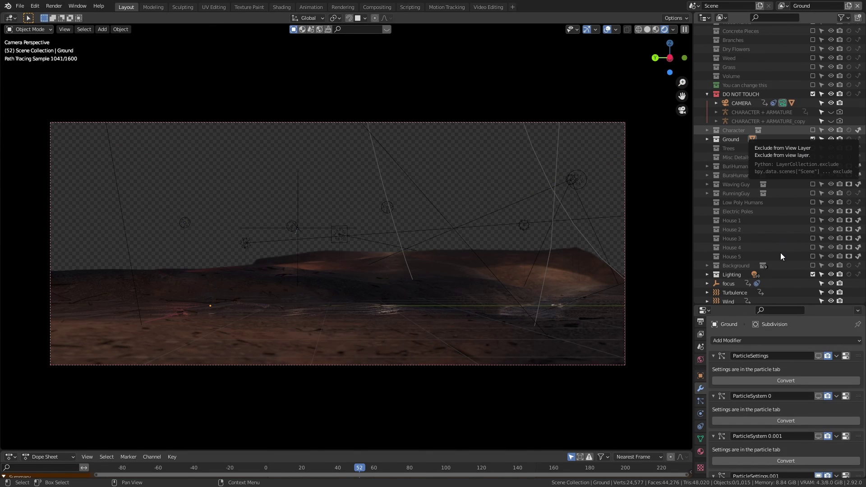
left_click(814, 131)
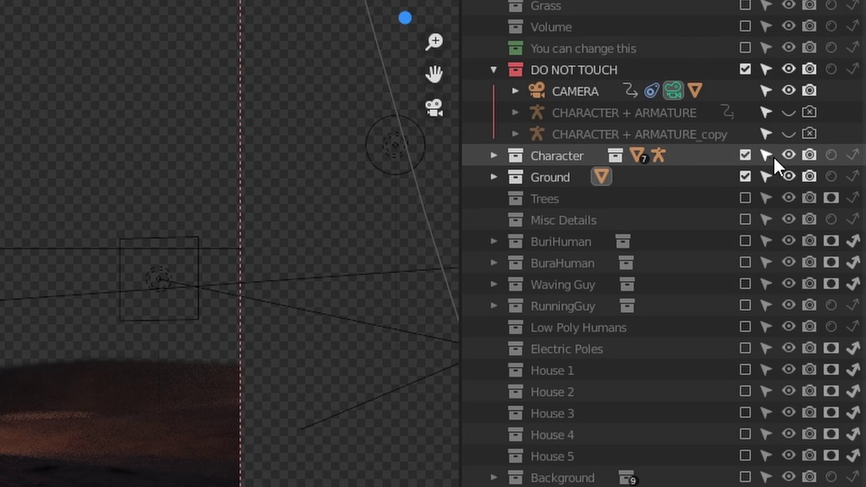
left_click(851, 153)
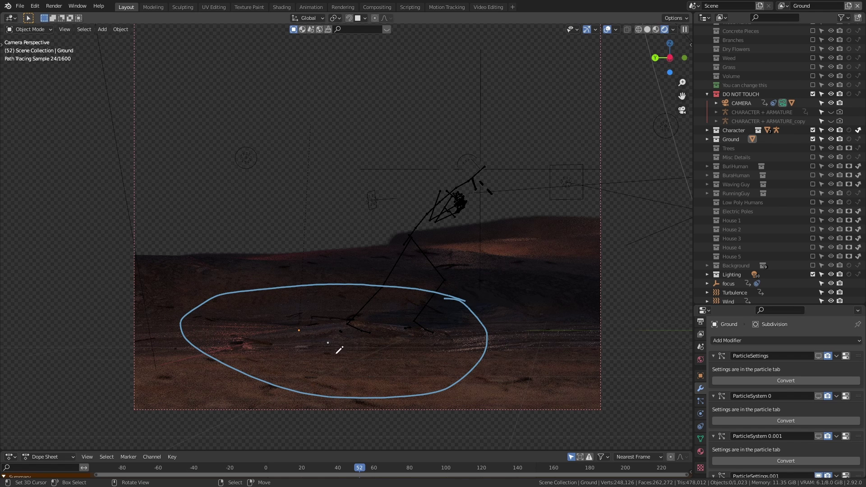
mouse_move(358, 388)
right_mouse_down()
mouse_move(387, 309)
mouse_move(377, 291)
mouse_move(501, 364)
right_mouse_up()
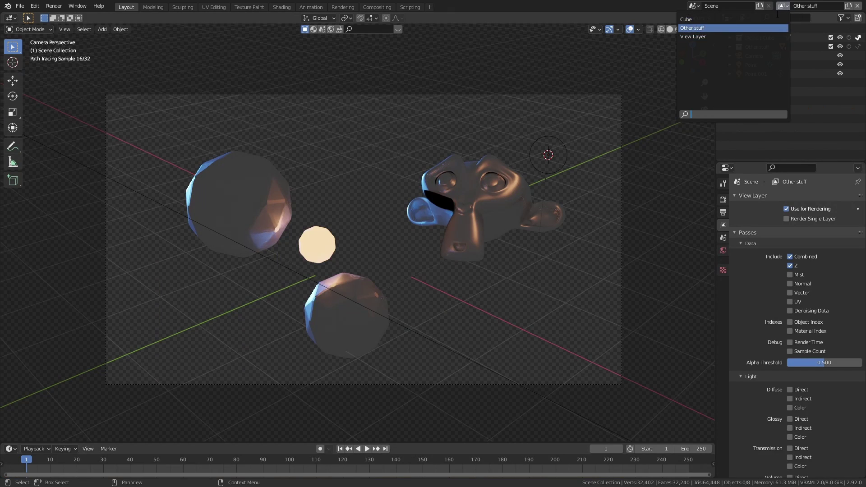
Switch to the Cube view layer and render a still image of the current frame.
left_click(778, 19)
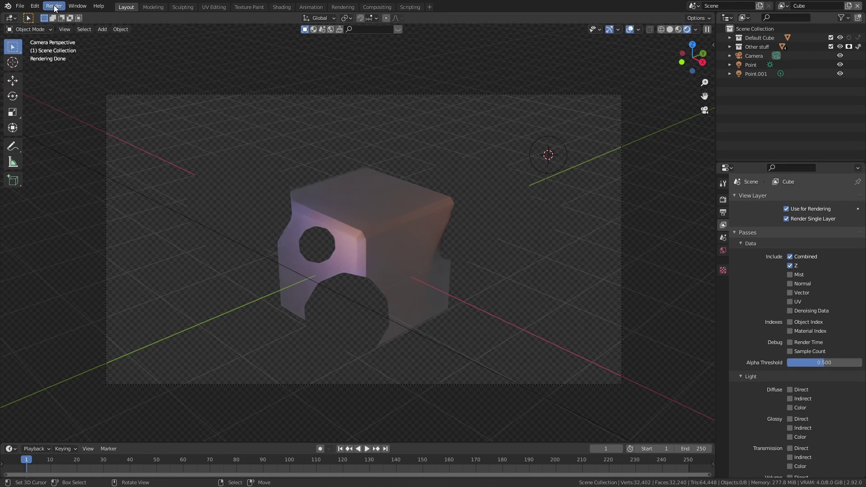
left_click(54, 6)
left_click(56, 17)
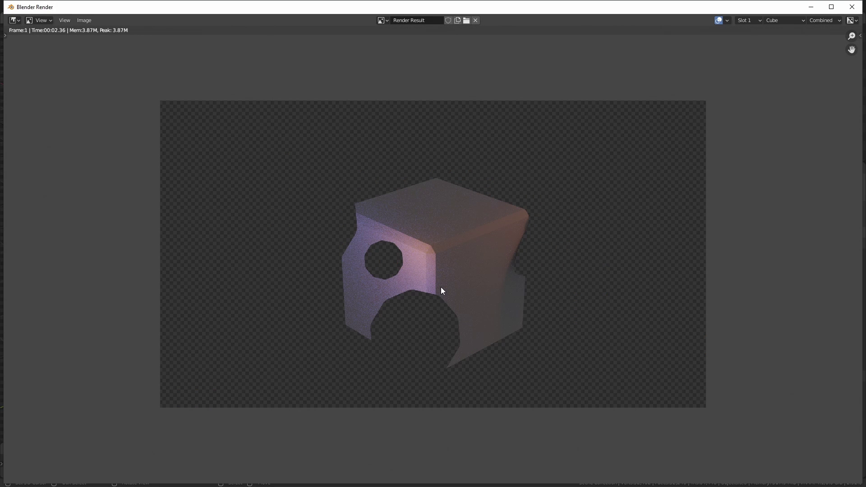
key("Escape")
In Compositing, duplicate the Render Layers node and assign the two nodes to Cube and Other stuff.
left_click(98, 18)
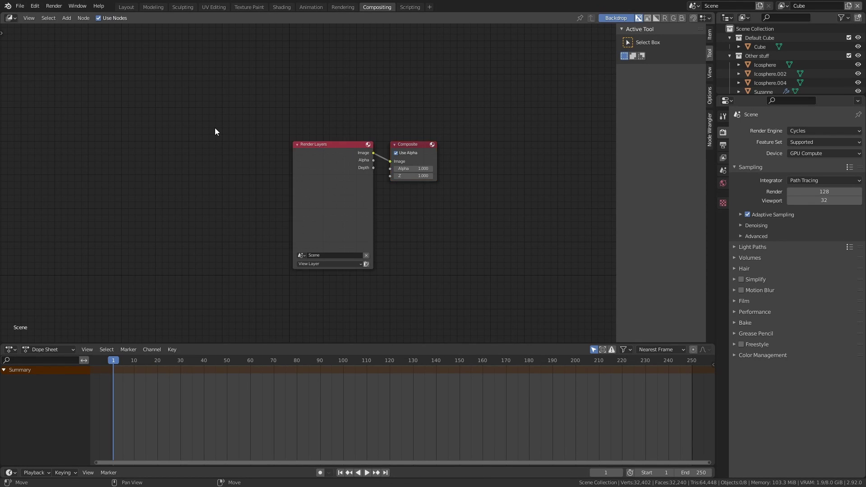
left_click_drag(318, 163, 147, 85)
scroll(193, 144, "up", 2)
key("shift+d")
left_click(151, 271)
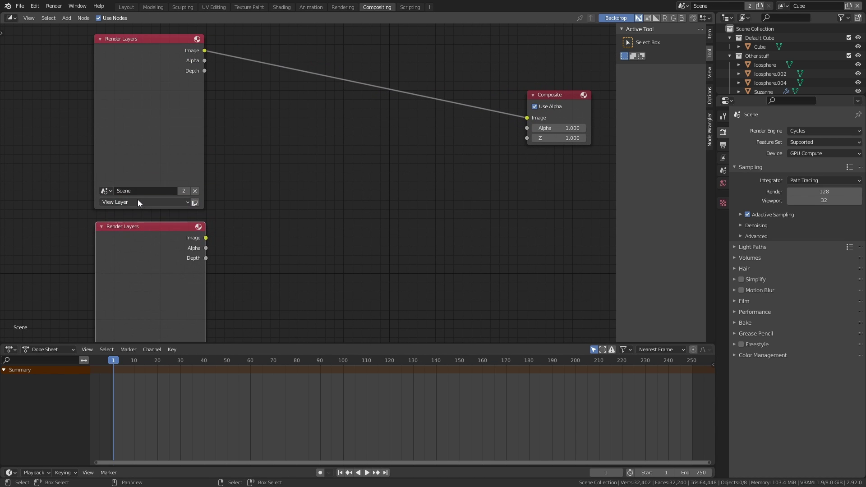
left_click(137, 202)
left_click(133, 223)
scroll(135, 226, "down", 5)
left_click(151, 298)
left_click(129, 329)
key("Home")
Duplicate the File Output node and connect the Other stuff Render Layers node to the copy.
left_click(402, 129)
key("shift+d")
left_click(403, 199)
left_click(195, 231, "shift")
key("f")
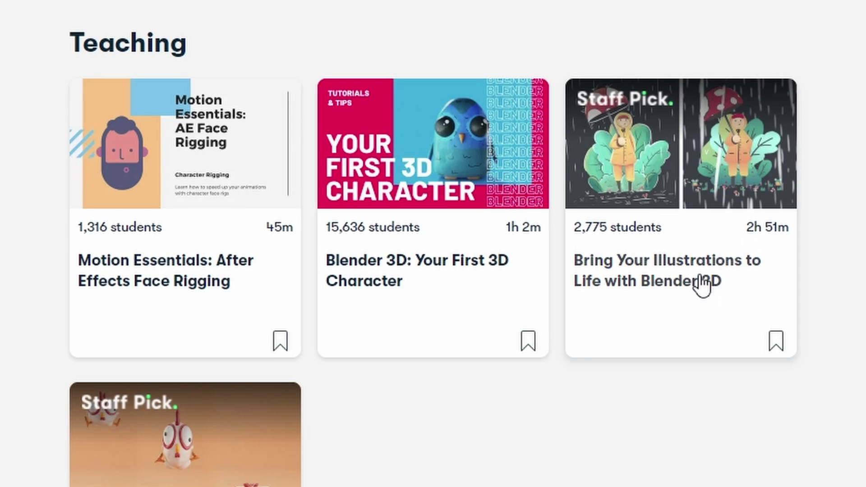
Open the Blender 3D illustrations class, filter to Intermediate and Advanced levels, and browse results.
left_click(702, 284)
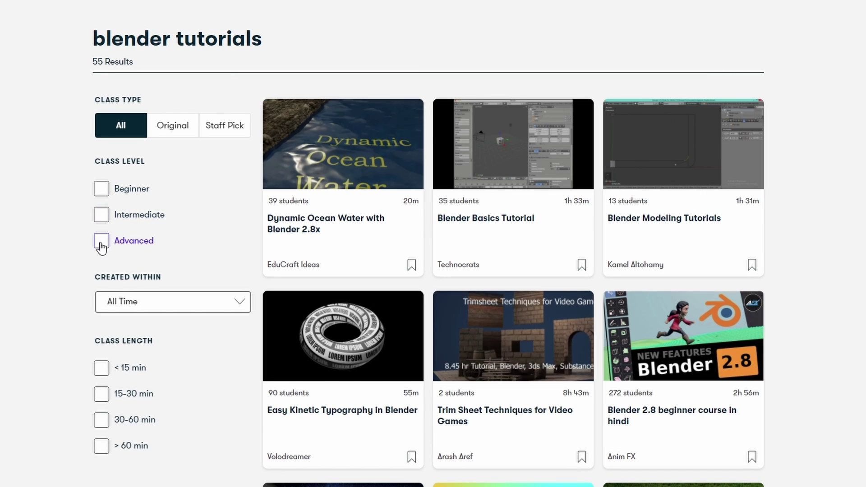
left_click(102, 215)
left_click(101, 241)
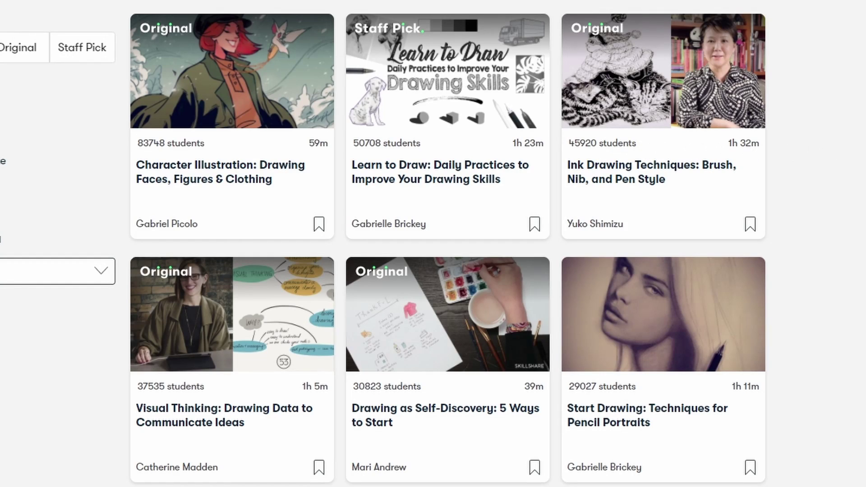
scroll(434, 244, "down", 5)
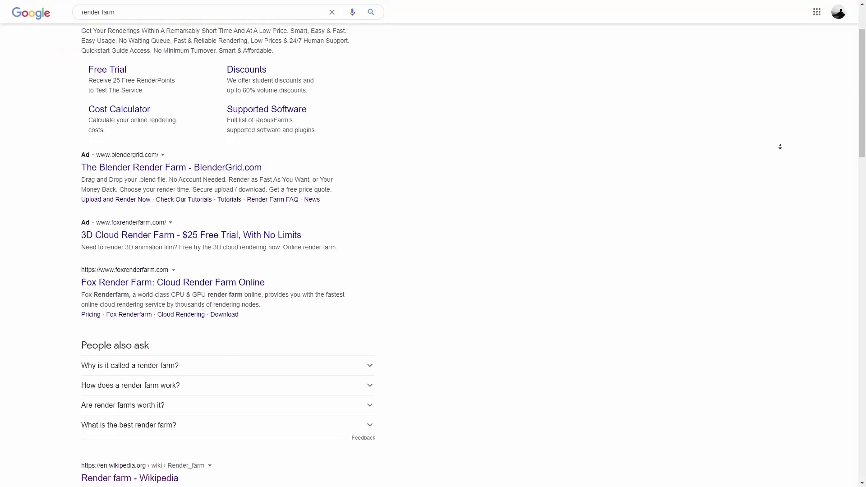
Scroll through the Google search results for 'render farm'.
scroll(780, 147, "down", 4)
scroll(780, 146, "down", 4)
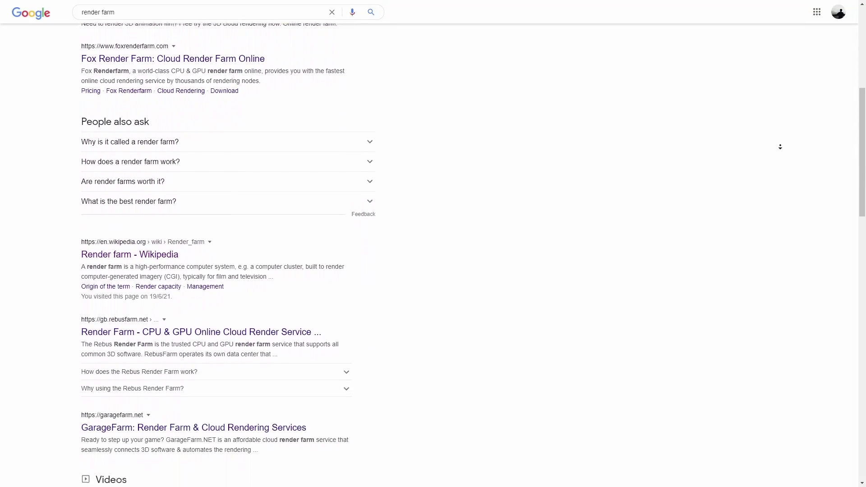
scroll(781, 146, "down", 2)
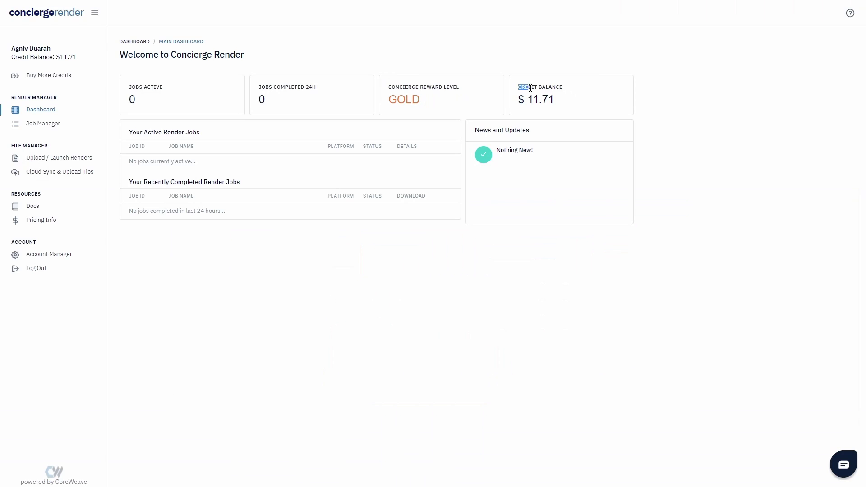
Highlight the Concierge Render credit balance and points total, then maximize the SheepIt window.
left_click_drag(532, 88, 559, 101)
left_click(533, 100)
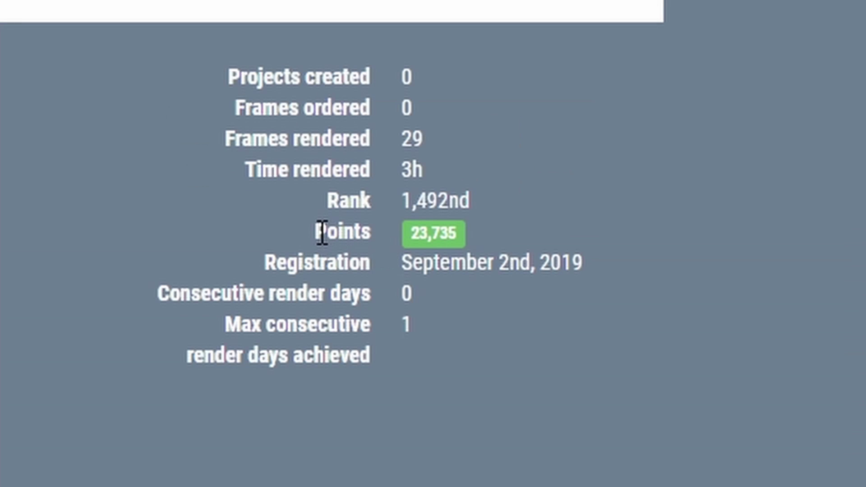
left_click_drag(323, 233, 470, 246)
left_click(448, 228)
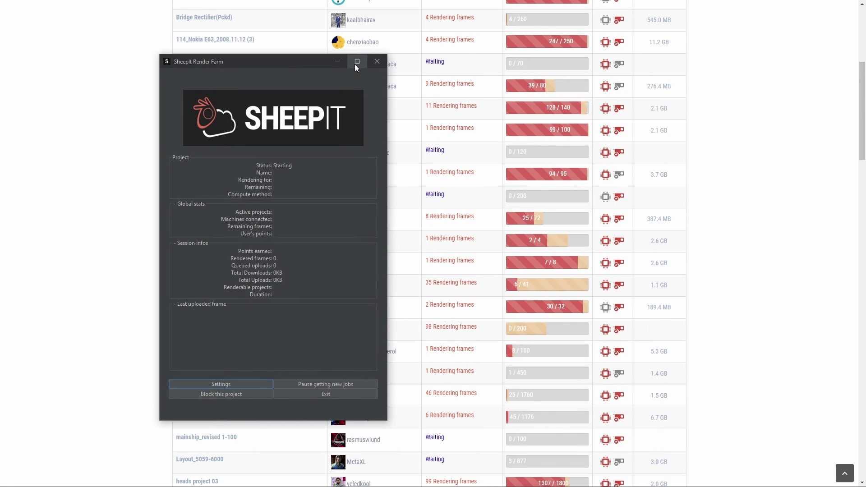
left_click(356, 66)
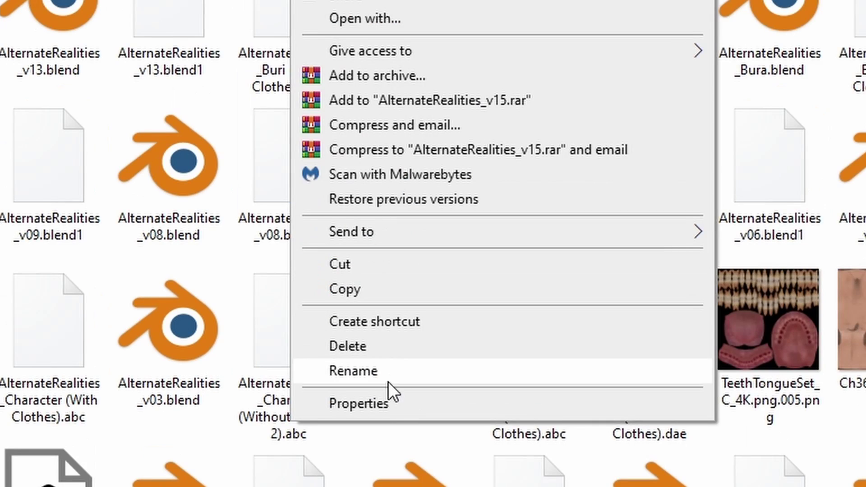
Open AlternateRealities_v15.blend's Properties and highlight its 2.49 GB file size.
left_click(388, 403)
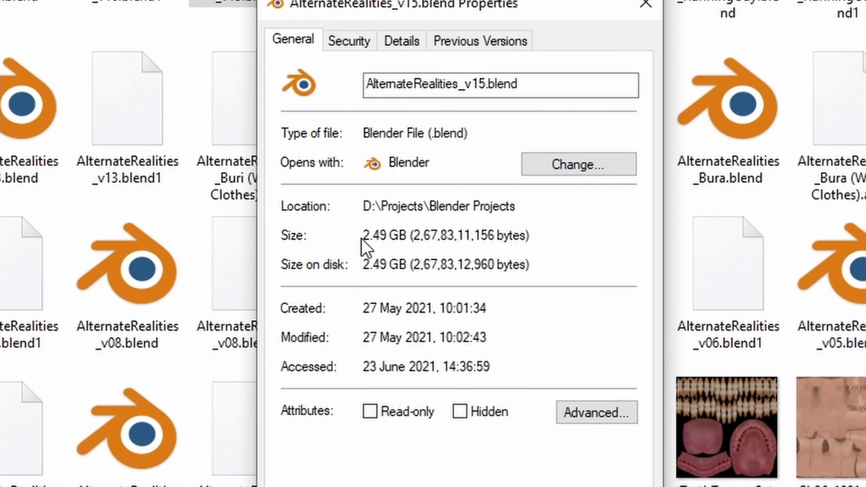
left_click_drag(363, 237, 408, 237)
left_click(397, 238)
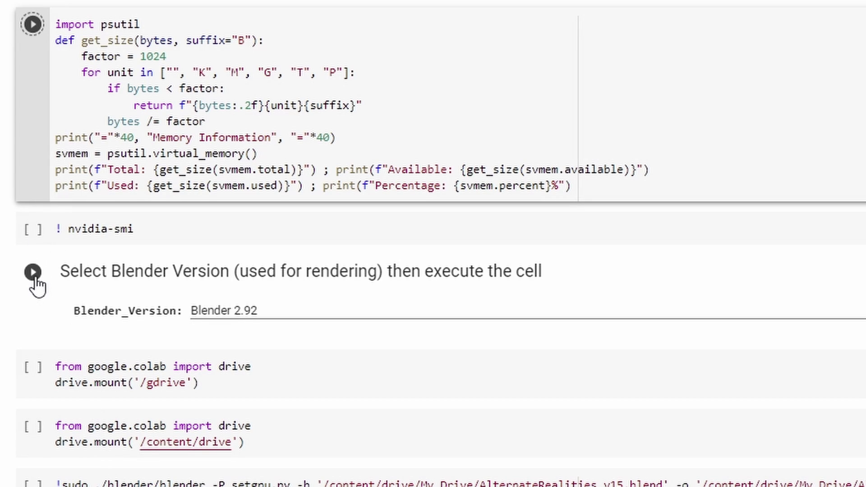
Select the nvidia-smi cell, then highlight the Colab intro's browser-Python and free-GPU points.
left_click(32, 233)
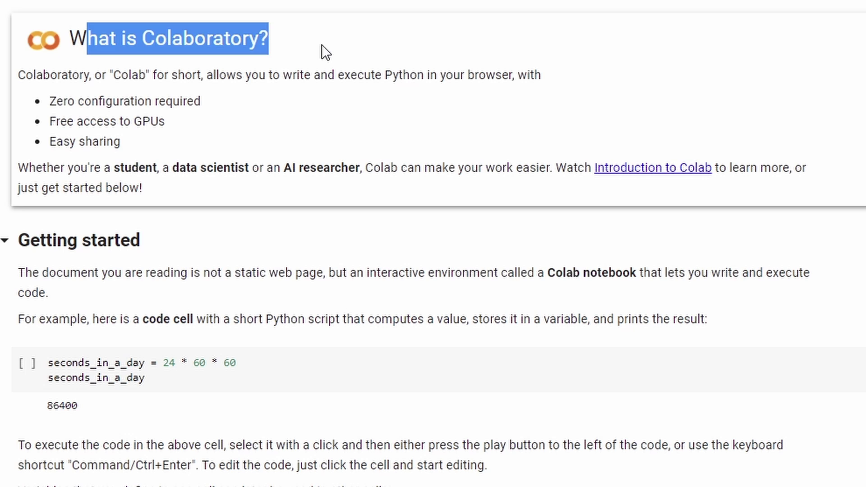
left_click(339, 73)
left_click_drag(206, 75, 513, 75)
left_click(513, 75)
left_click_drag(53, 116, 165, 116)
left_click(163, 116)
Scroll to Getting started and highlight the seconds_in_a_day example code cell.
scroll(157, 141, "down", 2)
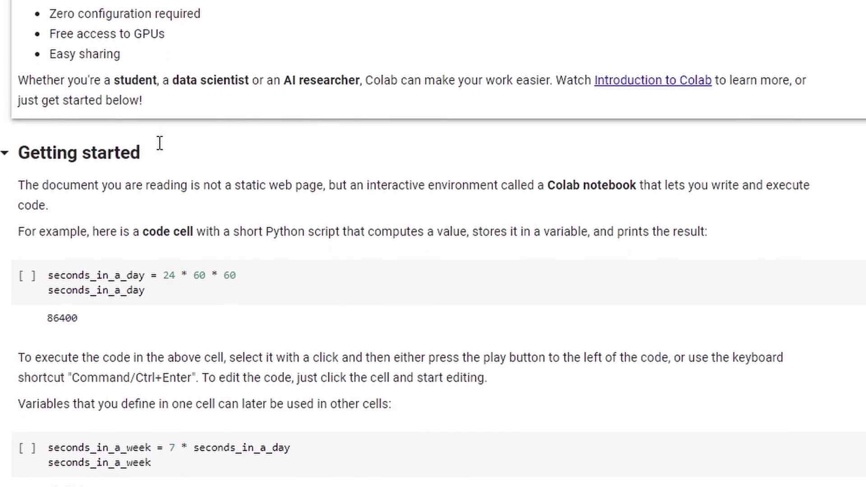
scroll(160, 143, "down", 2)
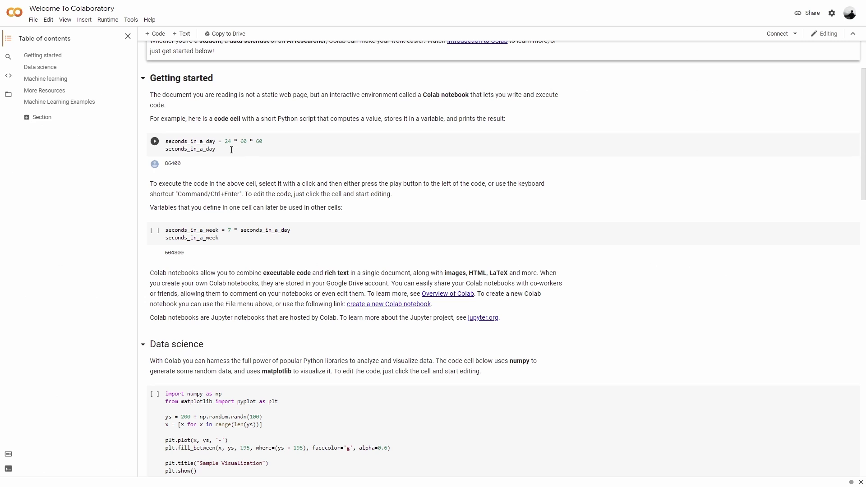
left_click_drag(232, 150, 165, 141)
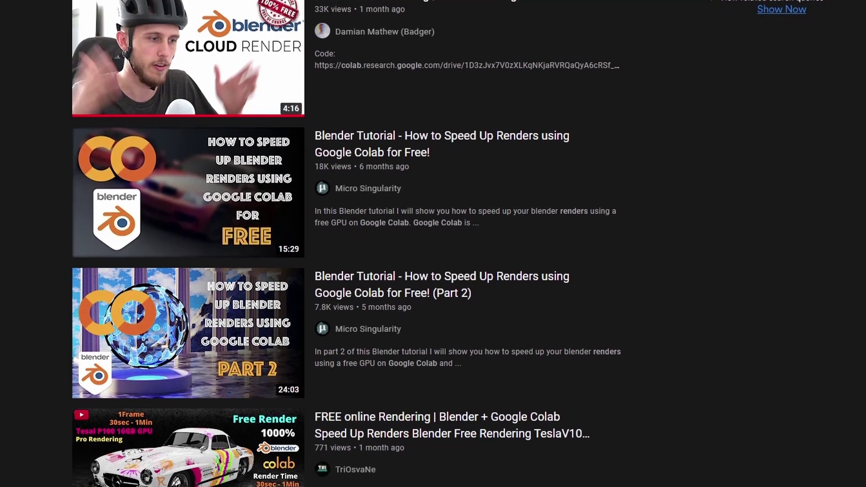
Scroll down through the Blender Google Colab rendering tutorial results.
scroll(433, 244, "down", 4)
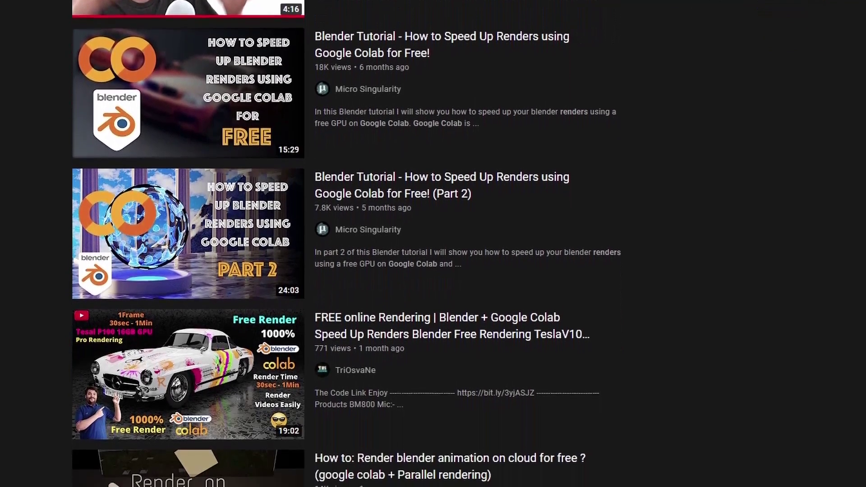
scroll(433, 244, "down", 4)
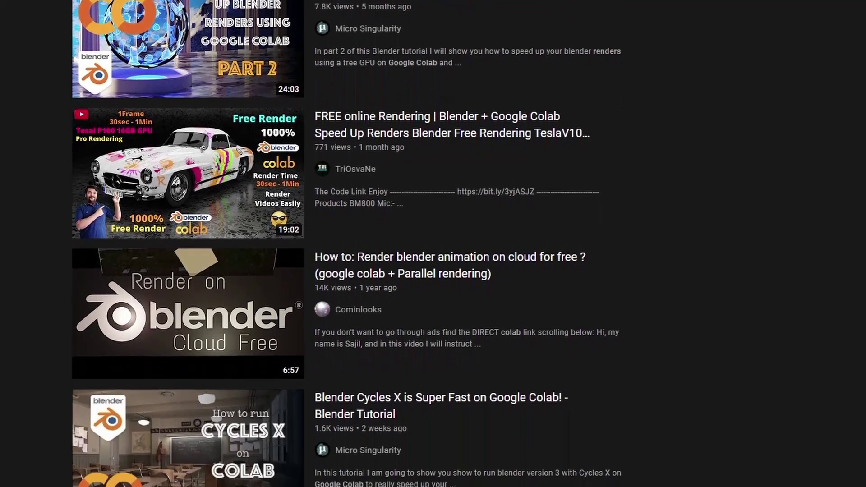
scroll(433, 244, "down", 3)
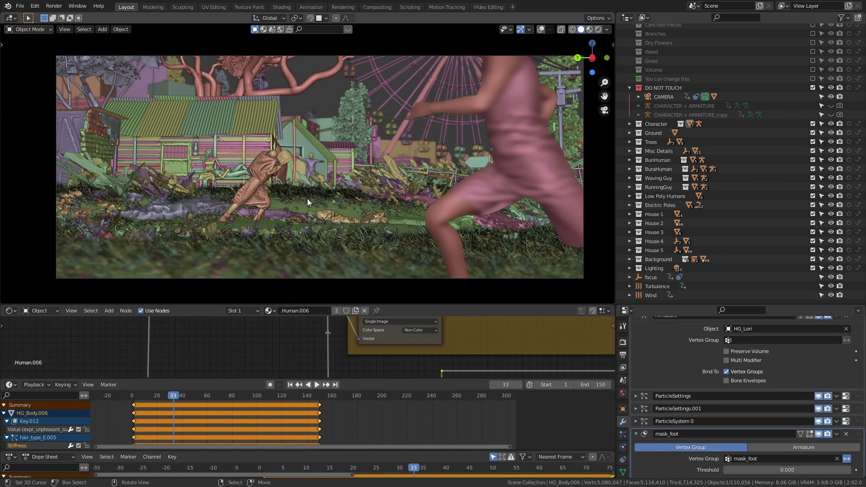
Circle-select the trash bags and lid, then delete the unneeded trash object.
middle_click_drag(307, 198, 324, 210)
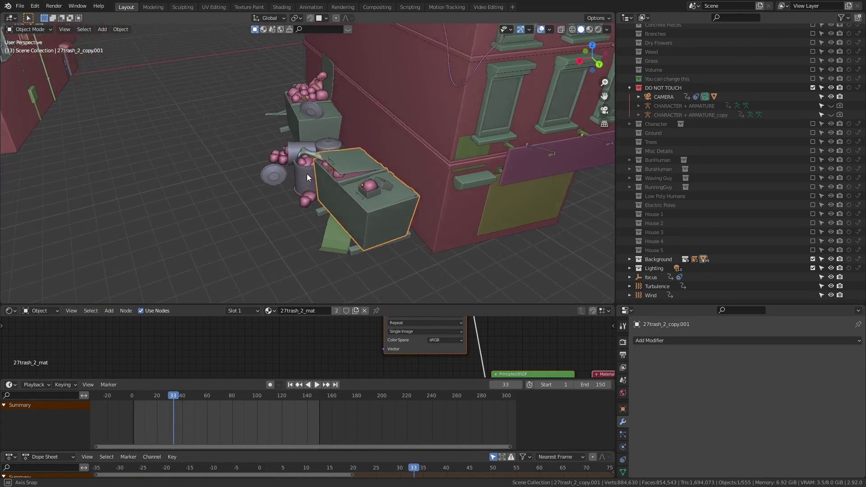
key("c")
mouse_move(310, 189)
left_mouse_down()
mouse_move(303, 171)
mouse_move(283, 184)
left_mouse_up()
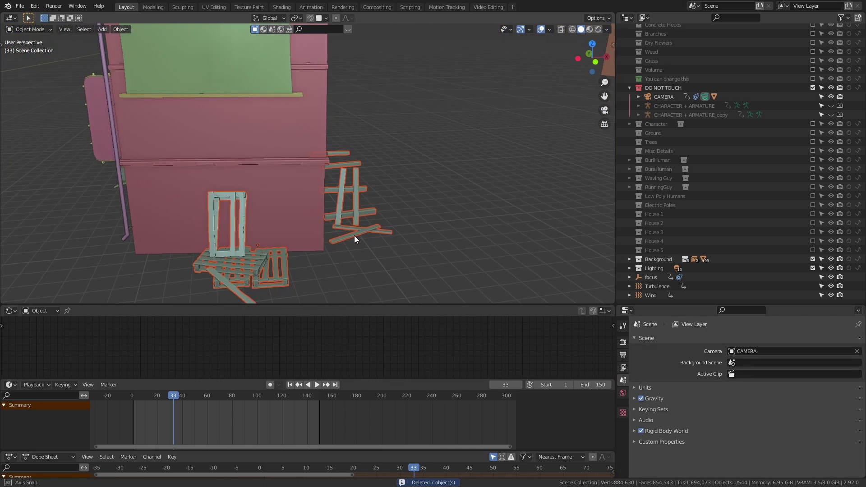
key("x")
left_click(354, 235)
Remove the Subdivision Surface modifier from the rooftop pipes.
middle_click_drag(354, 236, 294, 147)
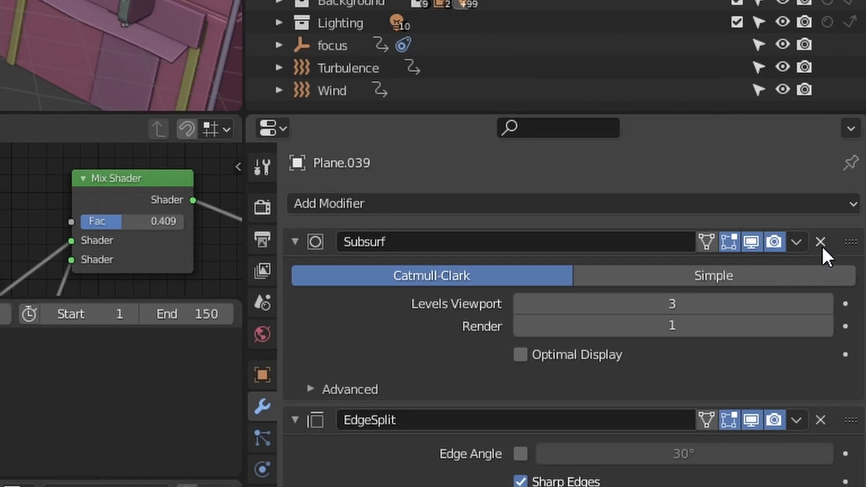
left_click(846, 356)
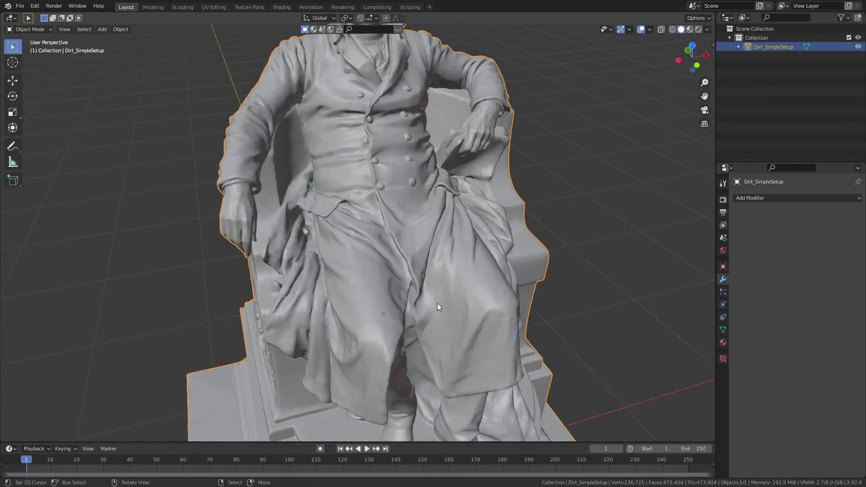
scroll(440, 307, "down", 5)
Switch the viewport to wireframe shading and orbit around the statue.
mouse_move(395, 243)
middle_mouse_down()
mouse_move(434, 327)
mouse_move(446, 319)
middle_mouse_up()
key("z")
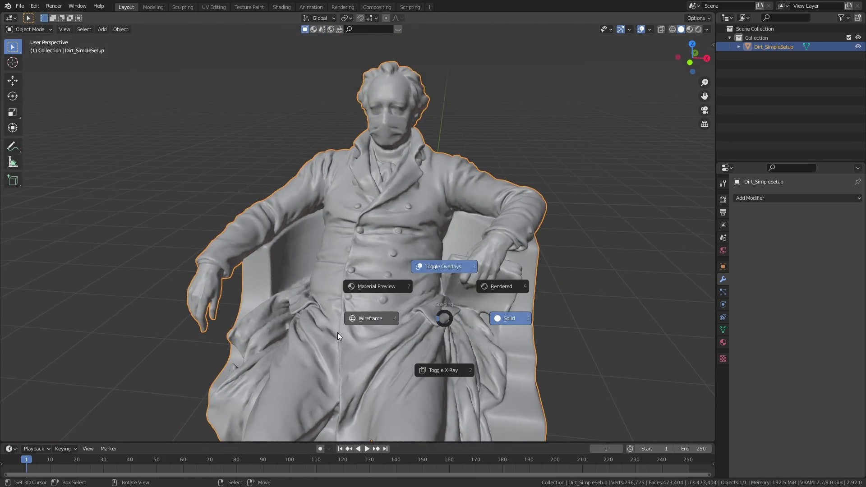
left_click(339, 332)
scroll(367, 334, "up", 3)
middle_click_drag(360, 266, 370, 278)
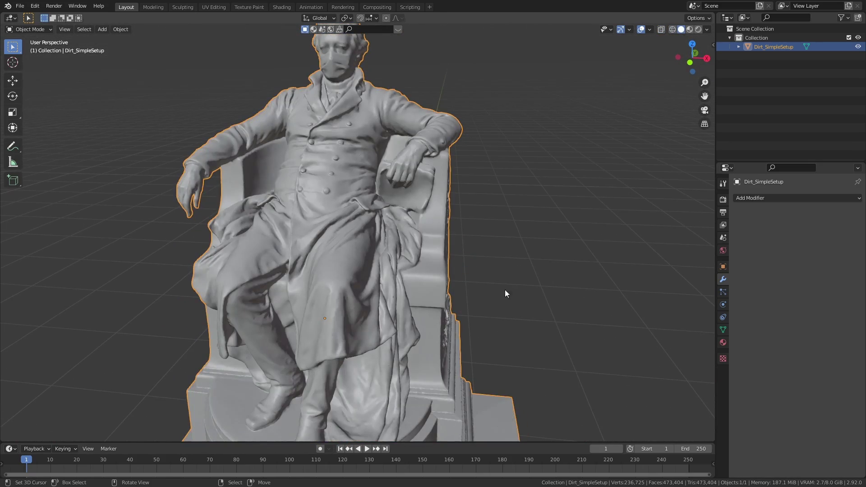
middle_click_drag(504, 293, 432, 290)
Add a Decimate modifier at ratio 0.1 to the statue and show it in the viewport.
left_click(758, 198)
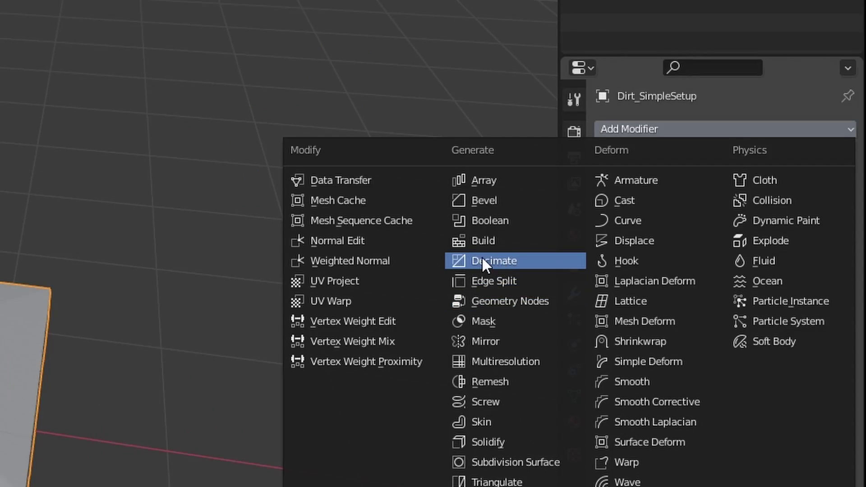
left_click(482, 256)
middle_click_drag(38, 281, 0, 312)
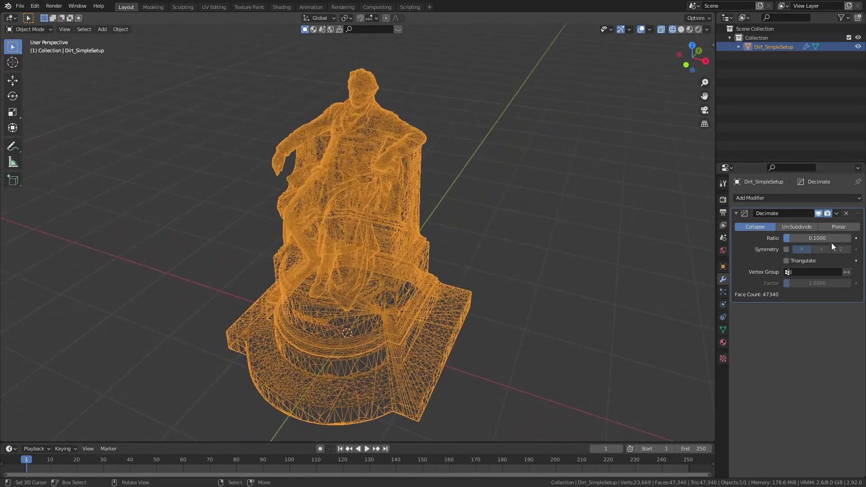
left_click(819, 213)
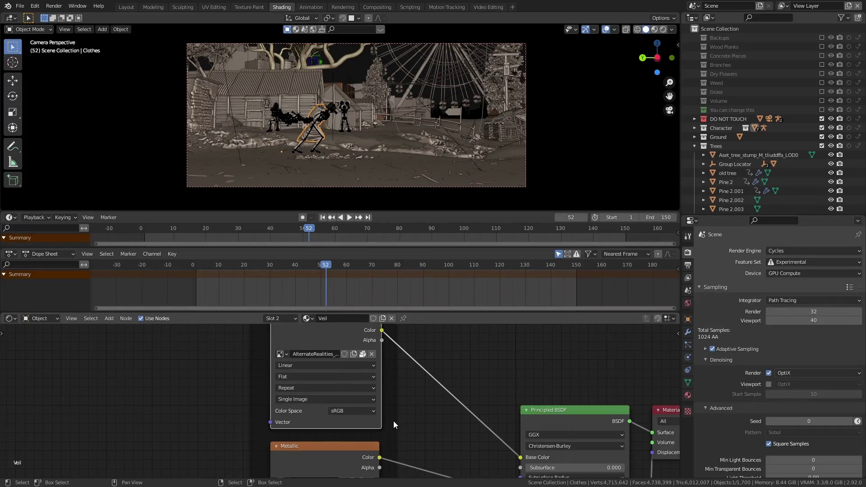
Leave camera view, select the rock and inspect its material's texture nodes.
middle_click_drag(393, 425, 402, 388)
scroll(398, 370, "down", 3)
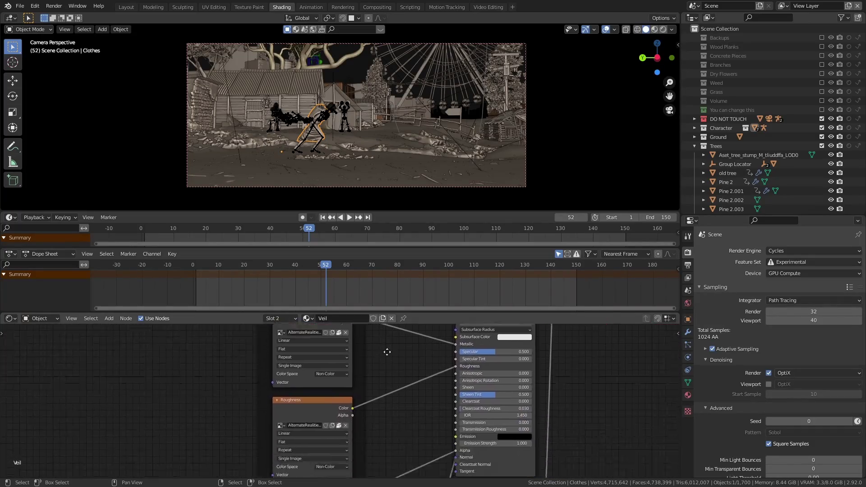
middle_click_drag(377, 415, 393, 486)
key("KP_Decimal")
left_click(121, 190)
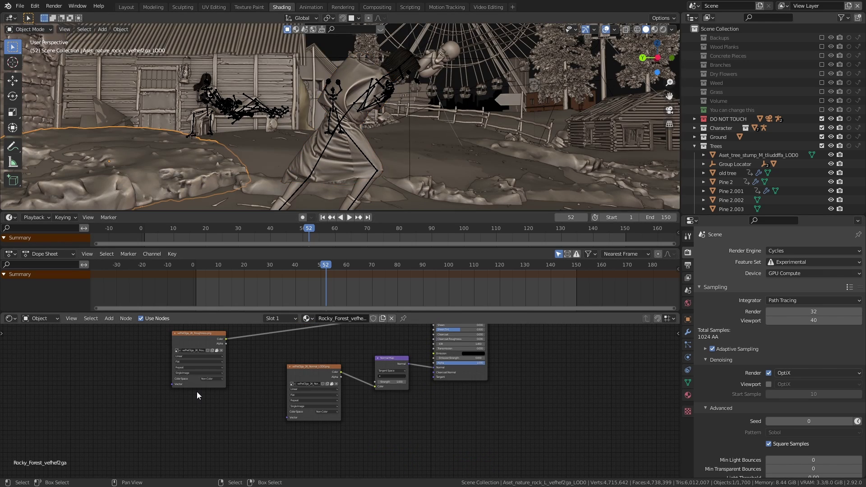
scroll(196, 392, "up", 3)
middle_click_drag(254, 356, 287, 380)
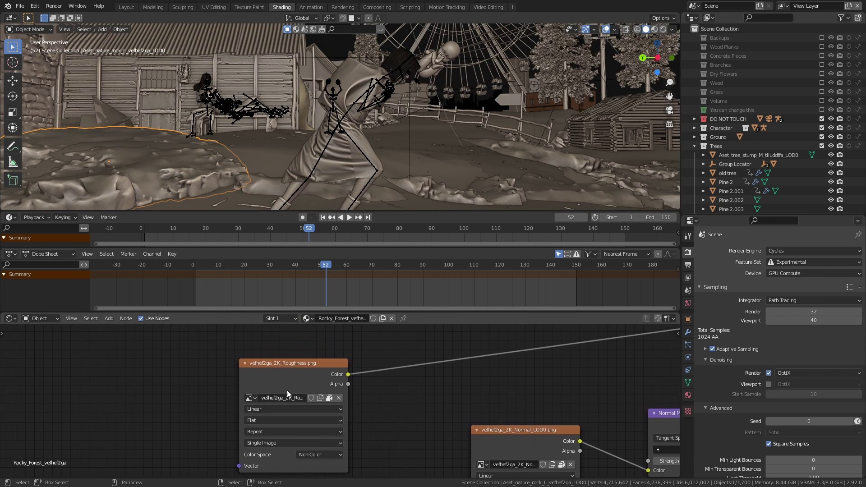
scroll(275, 364, "right", 10, "ctrl")
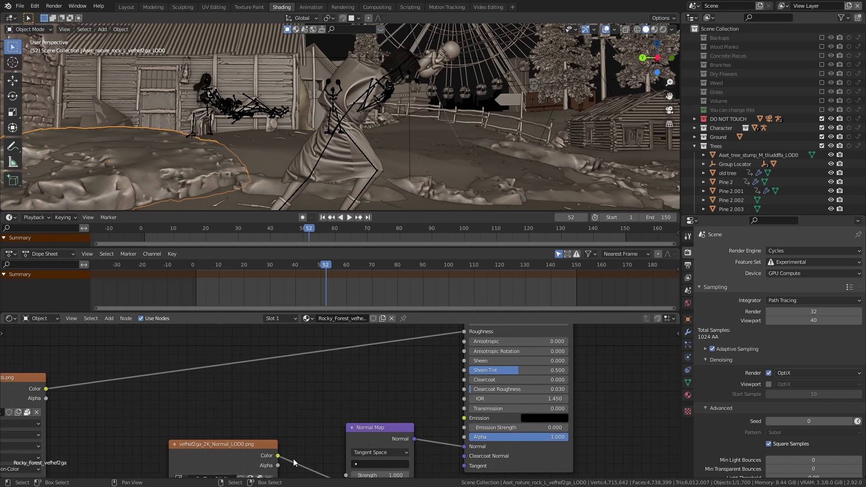
scroll(301, 416, "down", 2)
scroll(301, 415, "up", 2)
Select the ground and frame all of the Ground material's nodes.
middle_click_drag(253, 135, 296, 120)
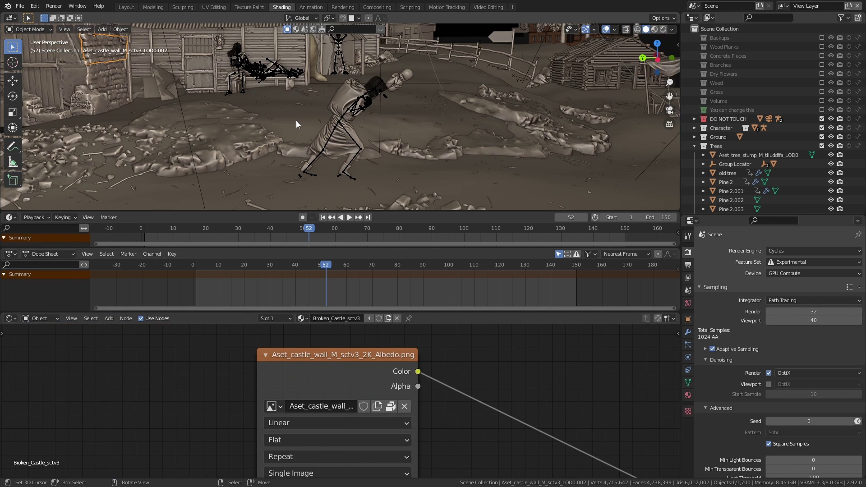
left_click(296, 120)
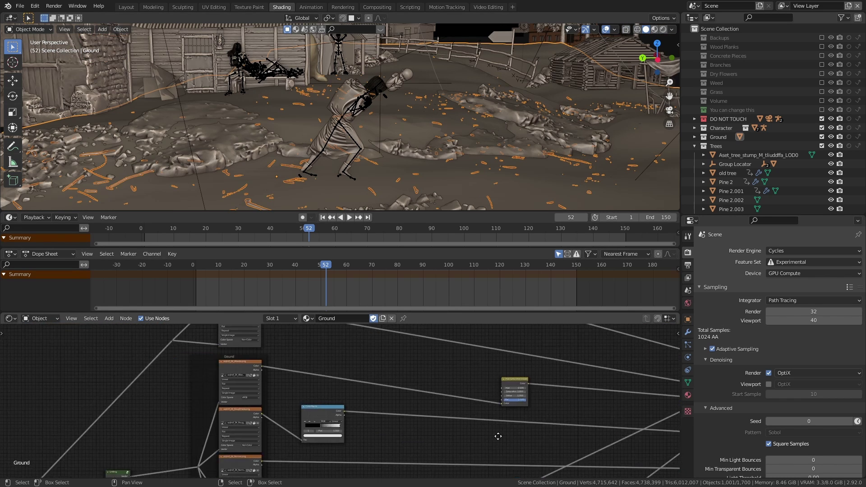
key("Home")
scroll(293, 394, "up", 3)
scroll(327, 416, "up", 2)
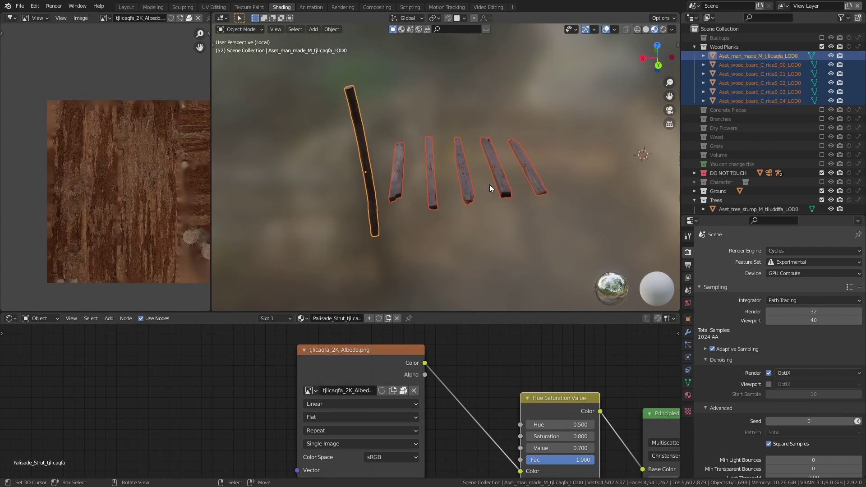
middle_click_drag(489, 185, 772, 160)
scroll(401, 180, "up", 5)
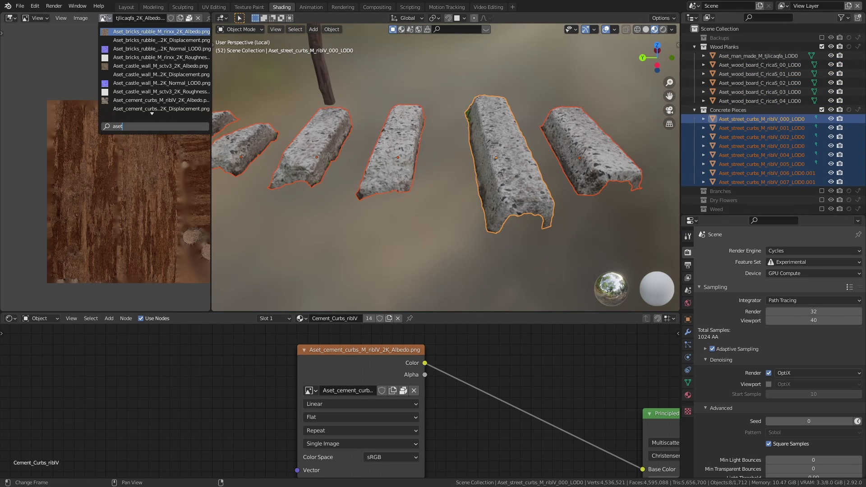
Load the cement curbs albedo texture into the Image Editor and inspect it.
type("_ceme")
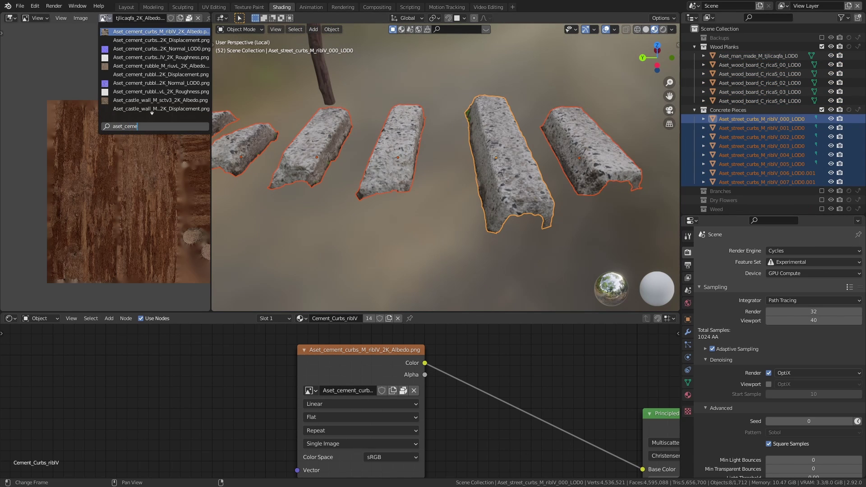
key("Return")
middle_click_drag(139, 193, 115, 205)
scroll(115, 205, "up", 5)
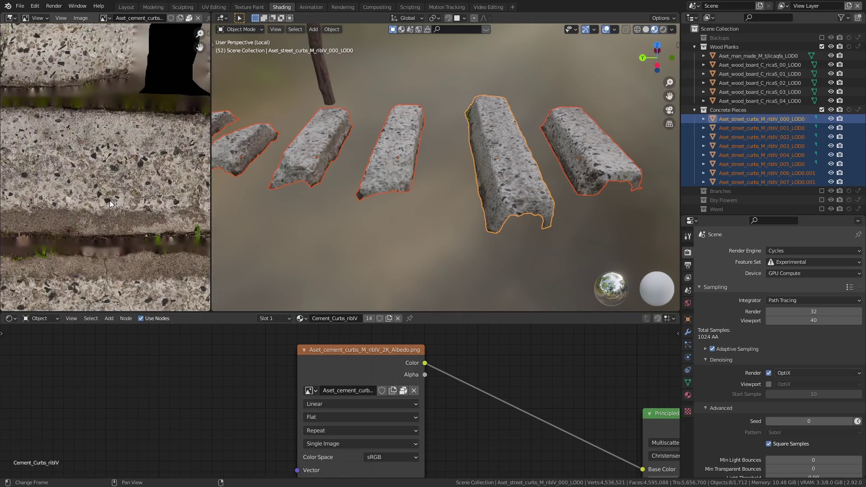
scroll(110, 200, "down", 3)
scroll(110, 194, "up", 4)
scroll(109, 196, "down", 3)
scroll(109, 197, "down", 1)
middle_click_drag(519, 199, 477, 172)
scroll(573, 191, "down", 5)
scroll(580, 187, "up", 8)
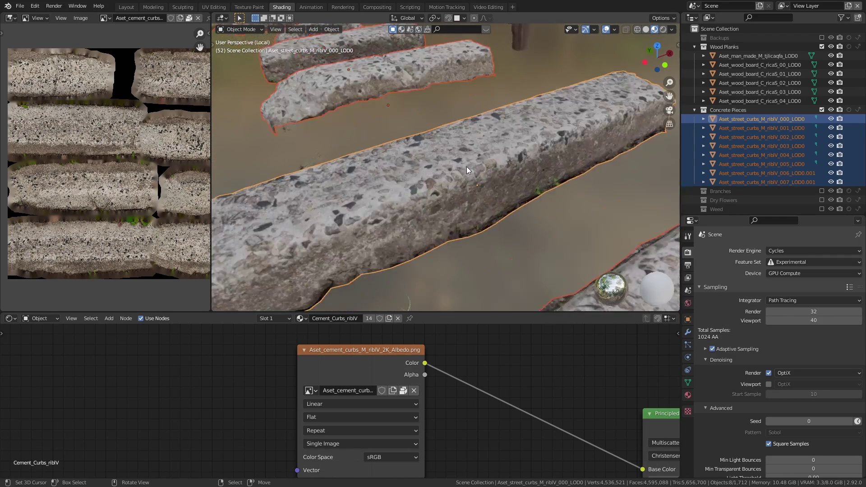
scroll(466, 170, "up", 3)
scroll(467, 171, "down", 4)
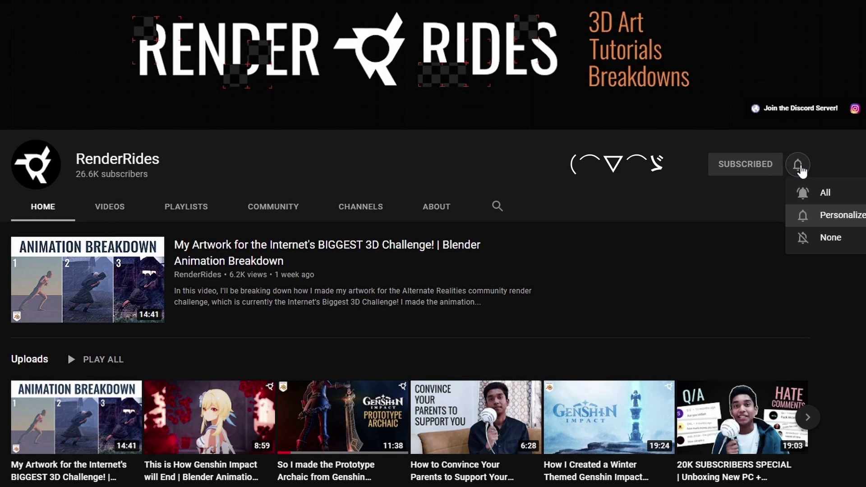
Set the RenderRides channel bell to notify on all uploads.
left_click(815, 193)
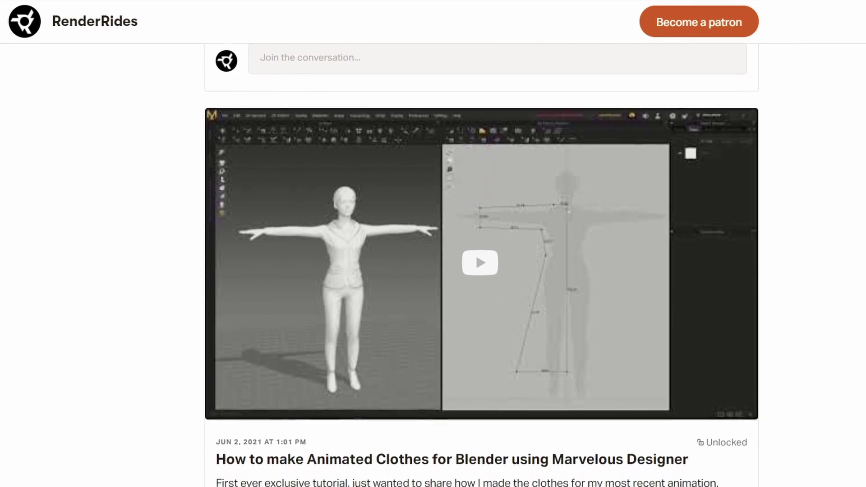
scroll(481, 265, "down", 3)
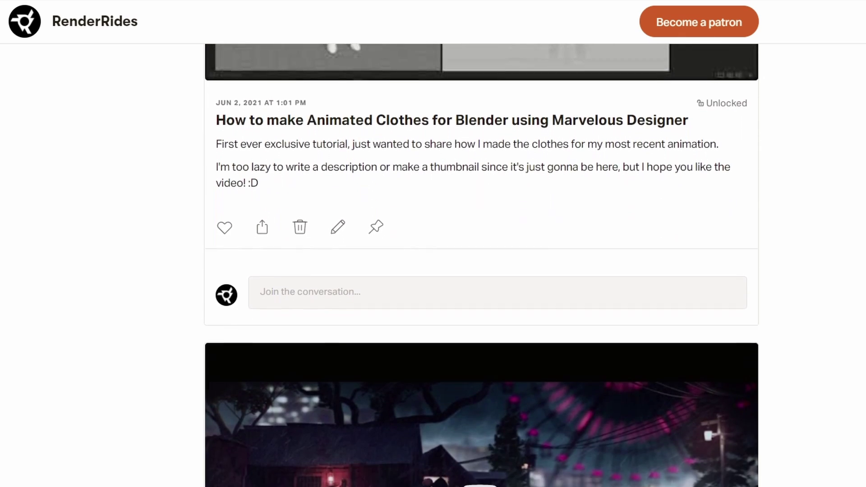
Highlight the perks of the $1, $5 early-access and $10 Patreon tiers.
left_click_drag(191, 312, 266, 338)
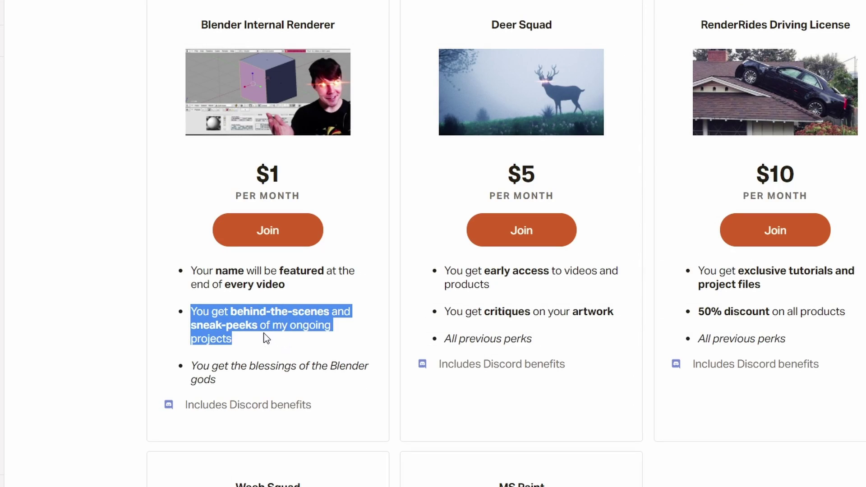
left_click(268, 325)
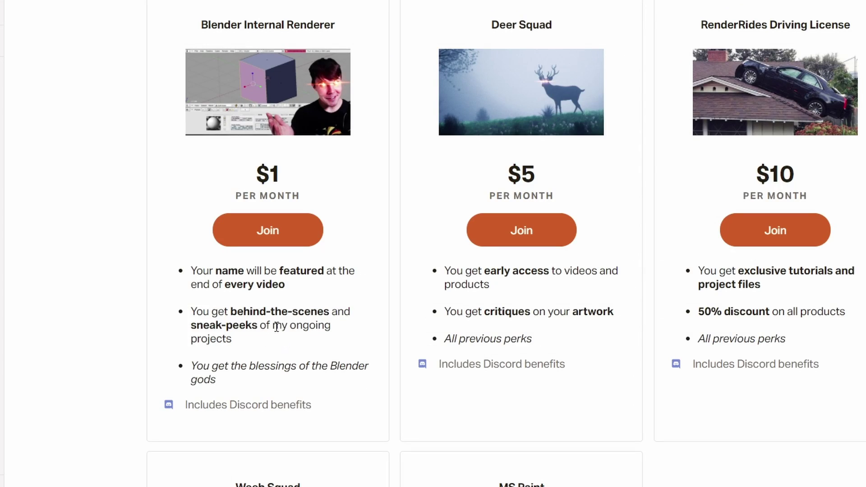
left_click_drag(444, 271, 406, 283)
left_click_drag(320, 269, 506, 268)
left_click_drag(452, 227, 526, 230)
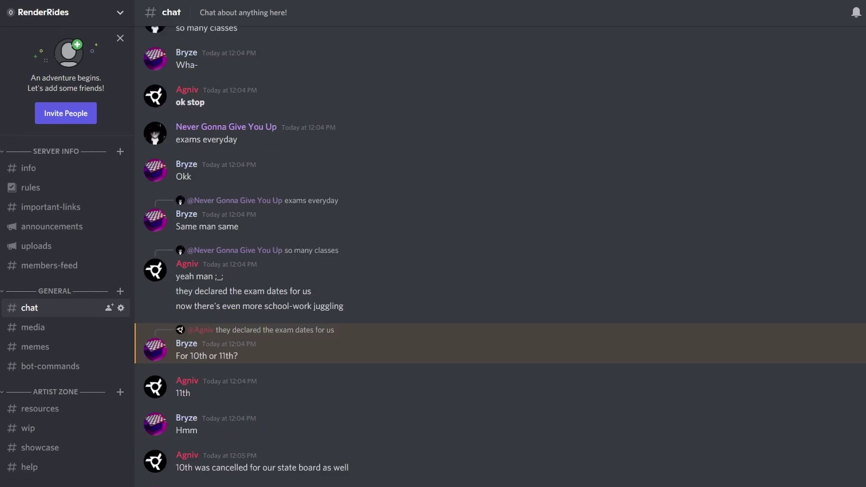
Scroll up the RenderRides server channel list toward #resources under Artist Zone.
scroll(500, 257, "up", 15)
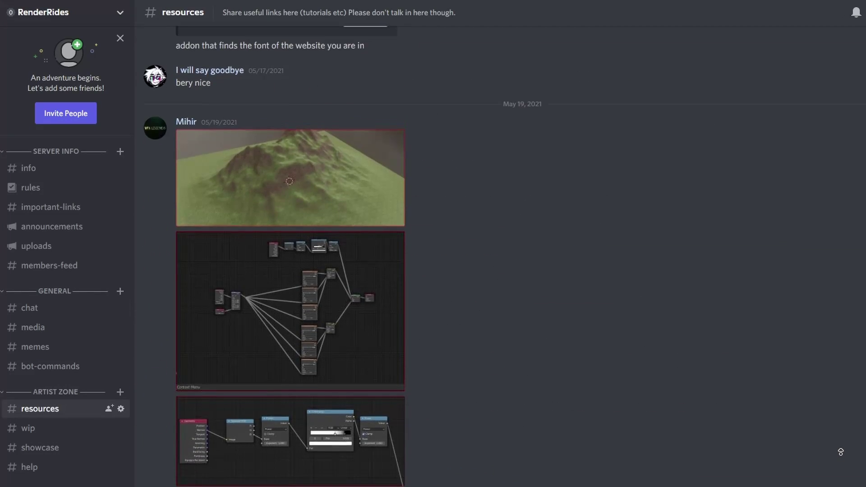
scroll(840, 451, "up", 2)
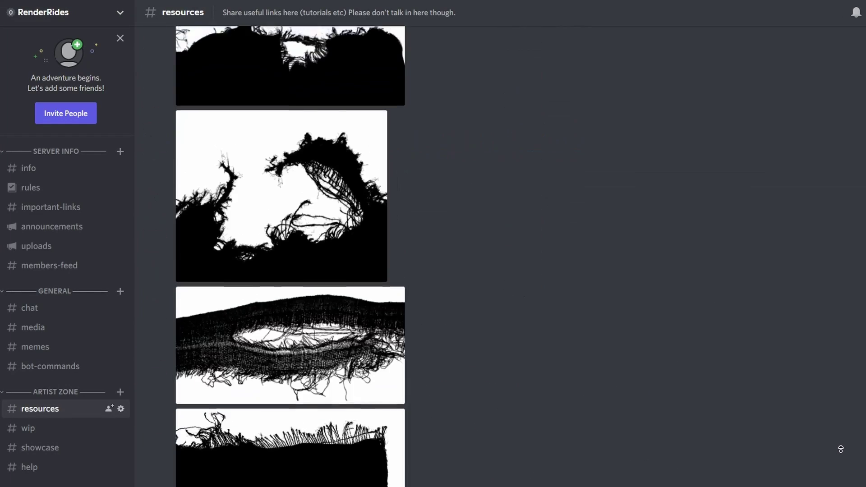